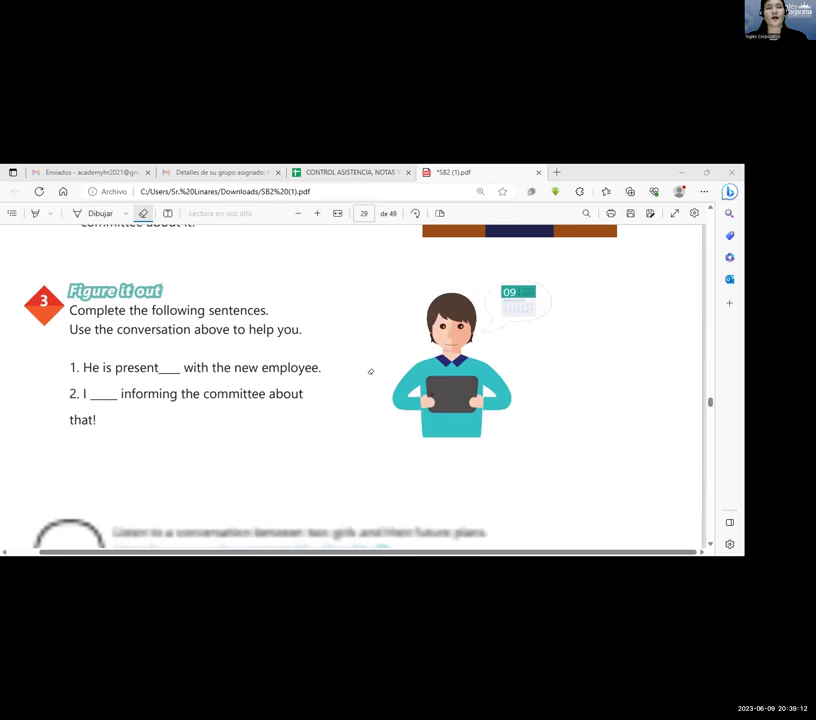
- Review the workplace conversation in exercise 2 and the present continuous explanation for future events in the Unit 3 PDF
scroll(370, 372, down, 3)
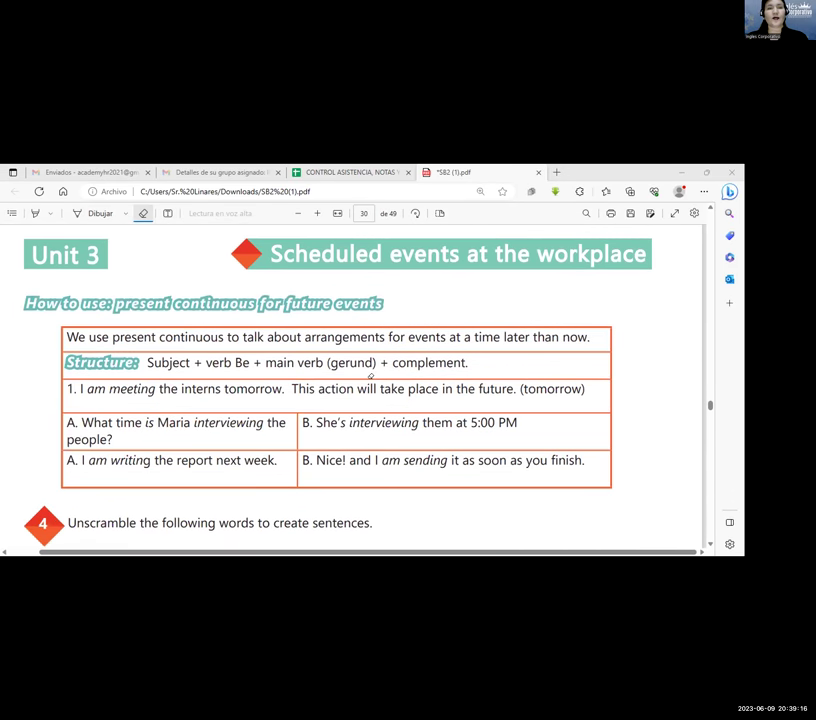
scroll(371, 376, up, 10)
scroll(371, 378, up, 1)
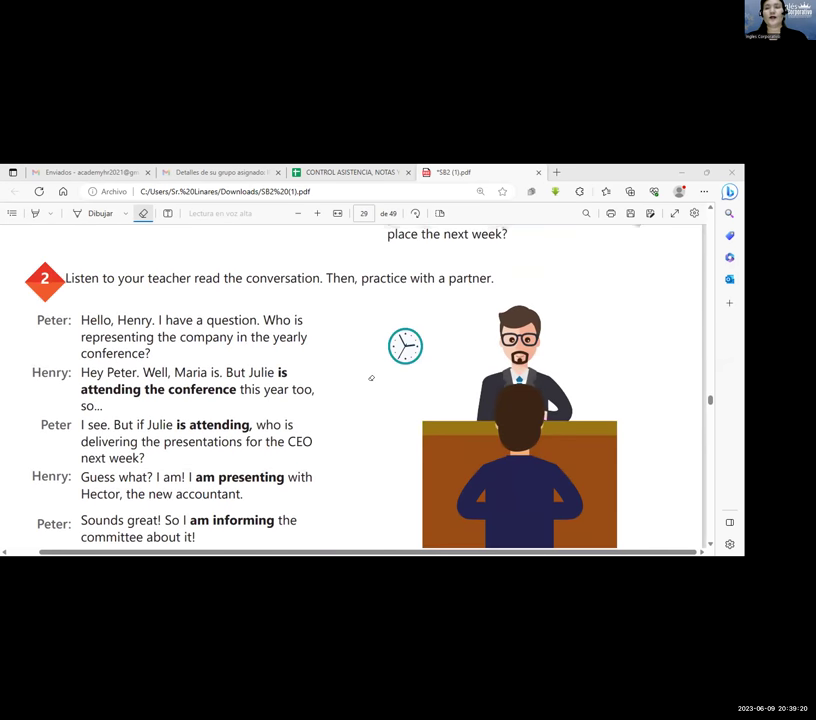
scroll(371, 378, up, 1)
scroll(371, 378, down, 1)
scroll(371, 378, down, 1)
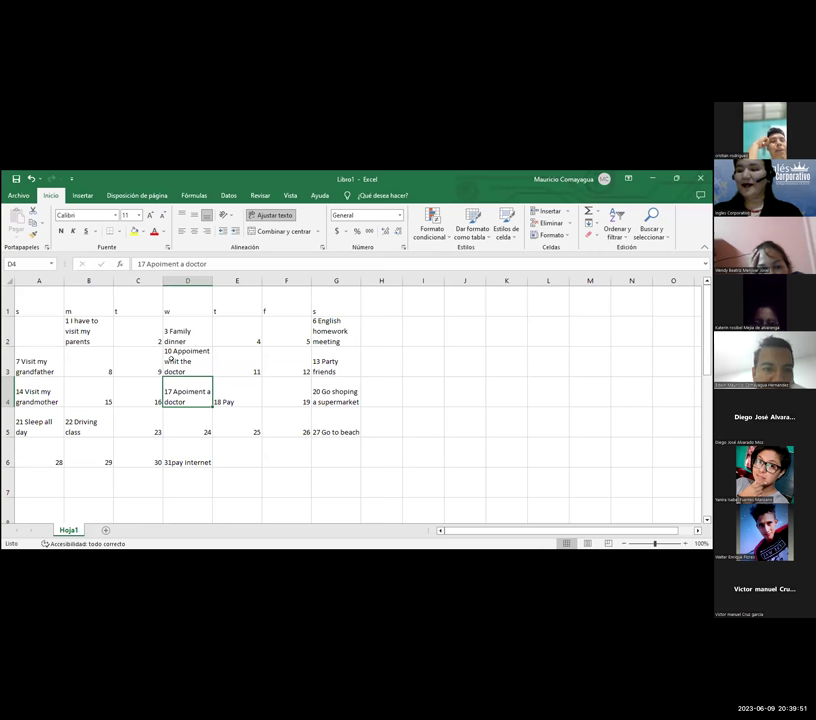
- Switch to the Excel calendar and correct "whit" to "with" in the doctor entry for day 10 in cell D3
click(171, 358)
double_click(171, 358)
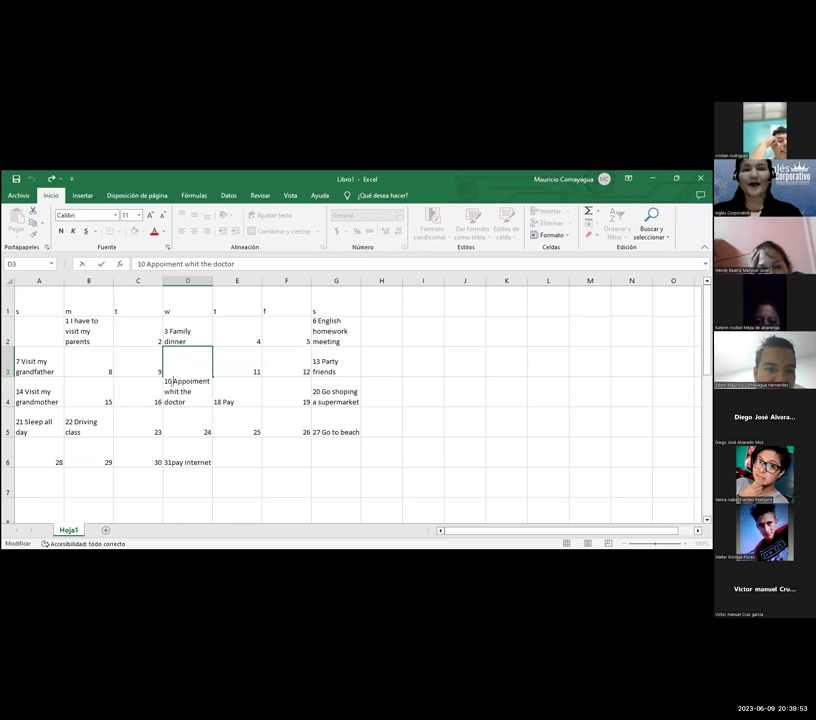
click(170, 371)
key(Delete)
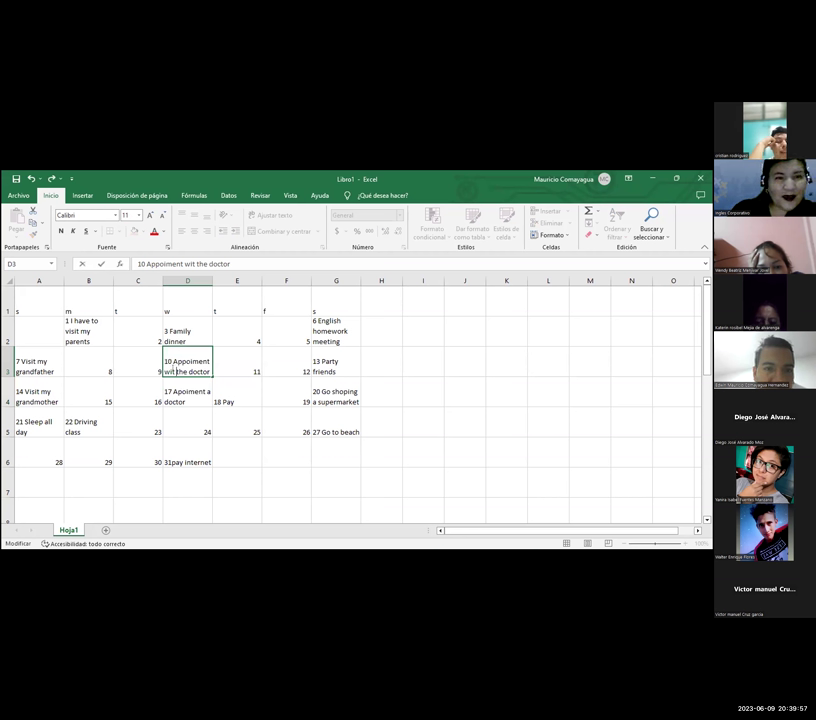
text(h)
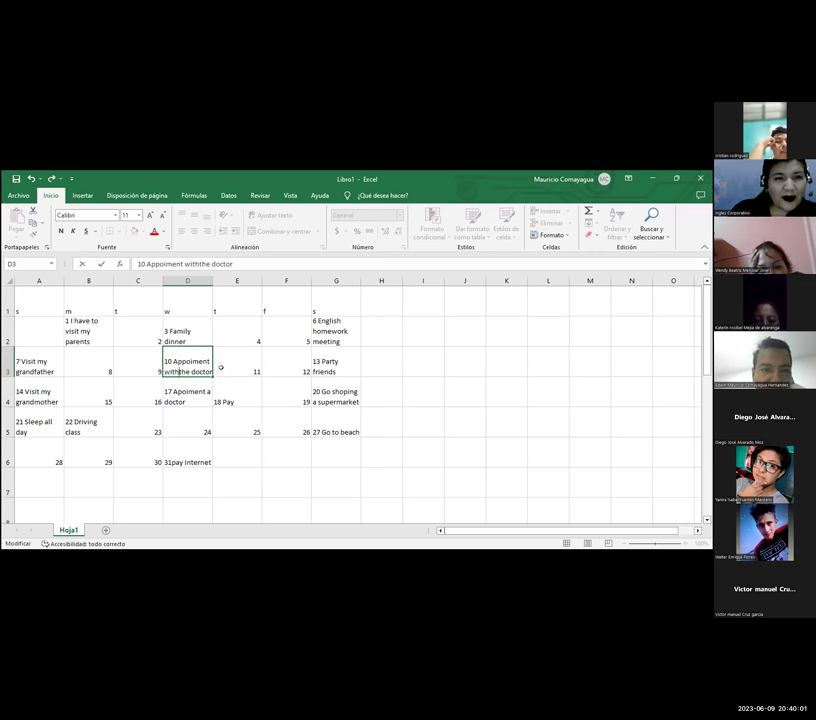
click(217, 366)
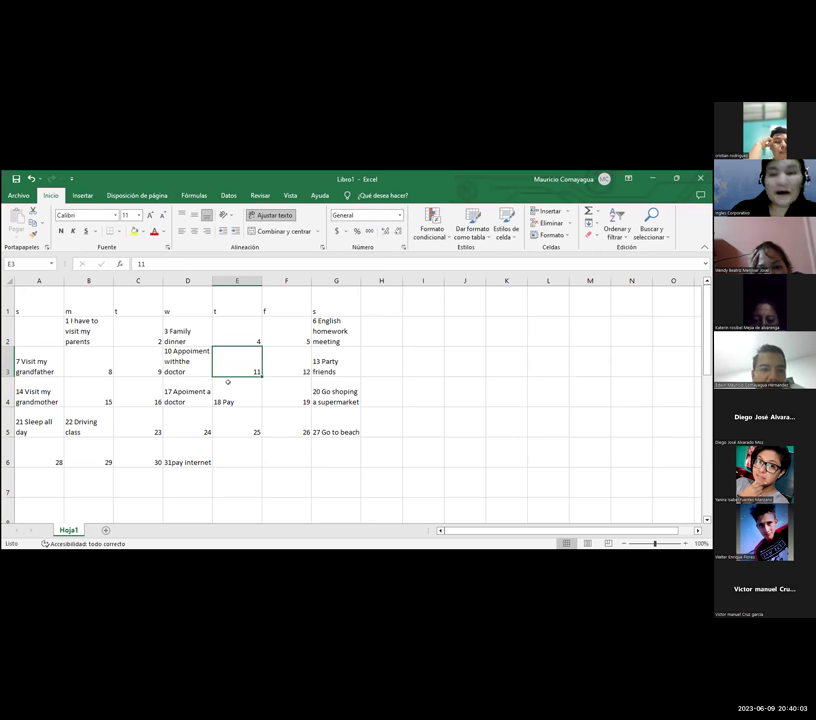
- Add the missing "p" in the day 17 doctor entry in cell D4 so it reads "17 Appoiment a doctor"
double_click(176, 392)
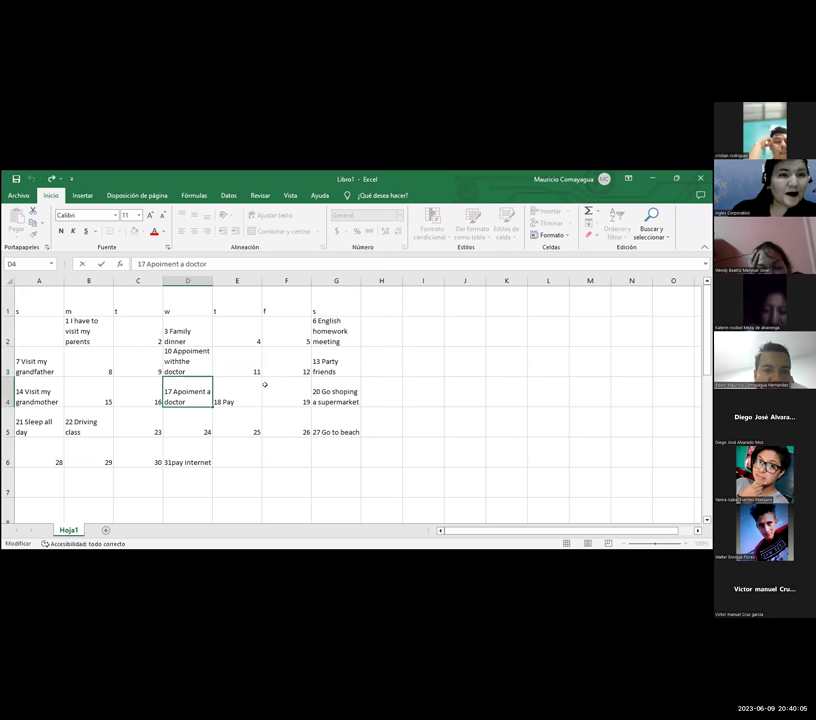
click(177, 392)
text(p)
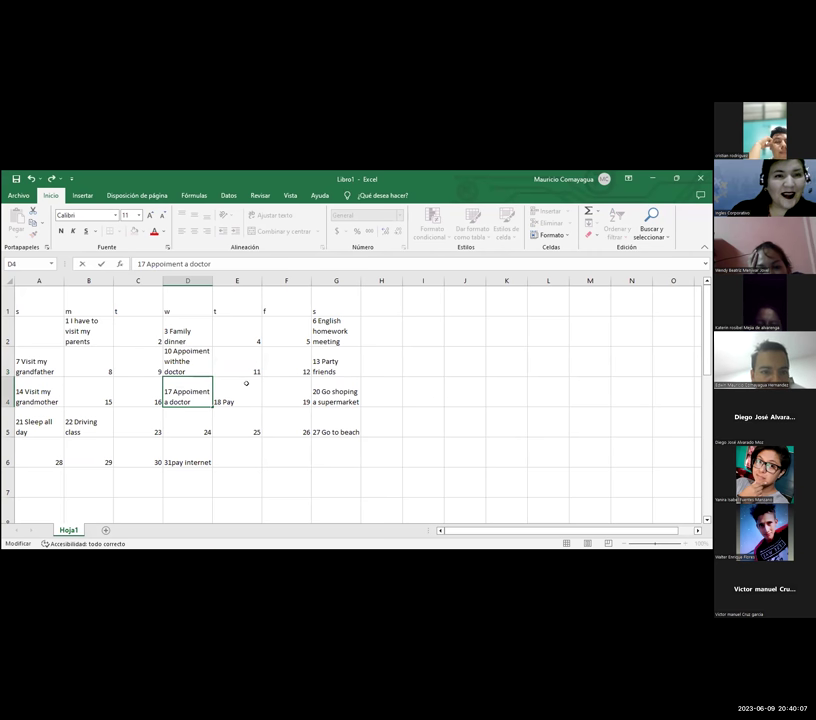
click(238, 382)
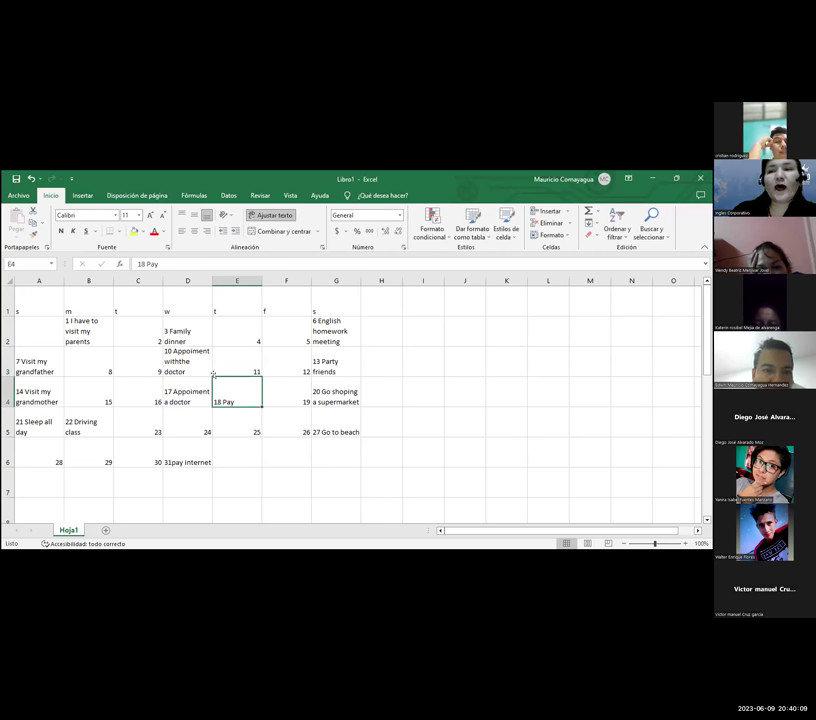
- Insert the missing space in cell D3 so the entry reads "10 Appoiment with the doctor"
click(175, 362)
double_click(175, 358)
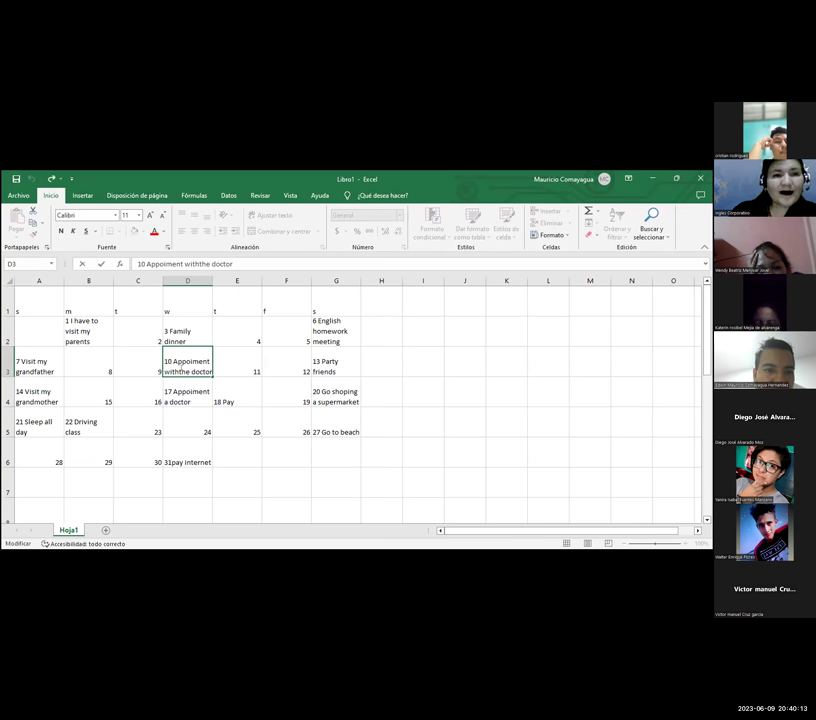
click(181, 370)
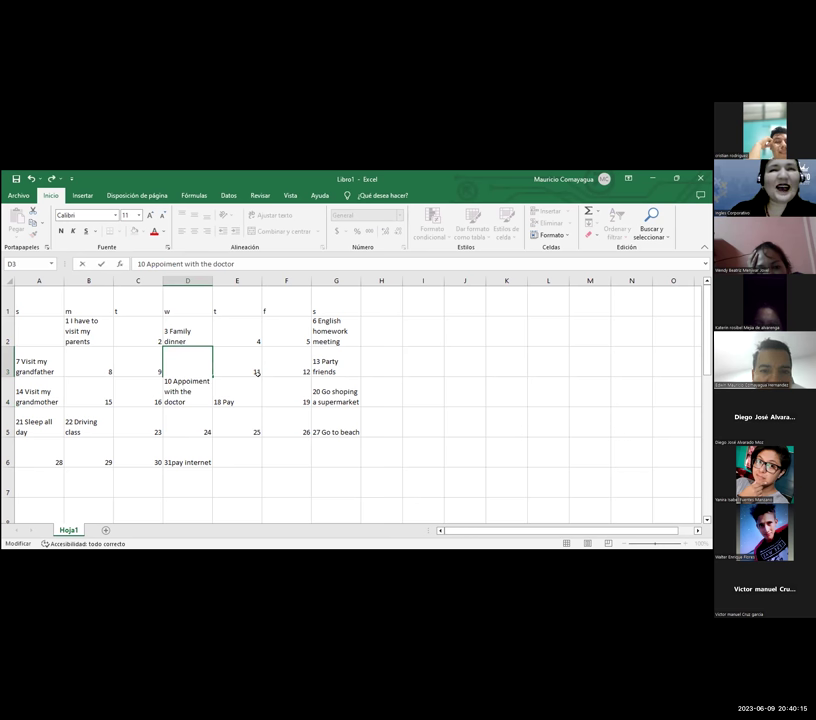
key(Return)
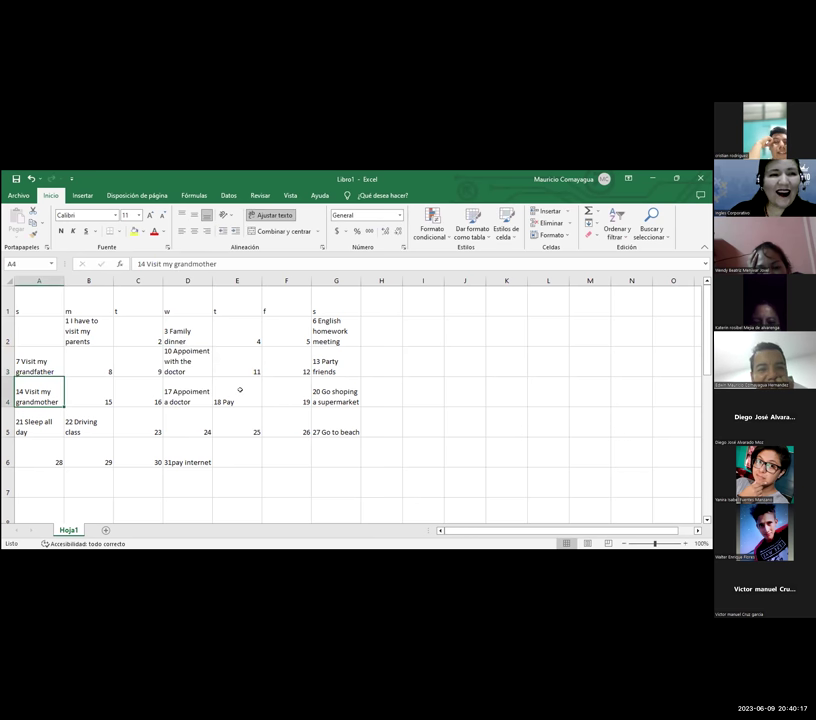
- Complete the day 18 entry in cell E4 as "18 Pay internet"
click(240, 389)
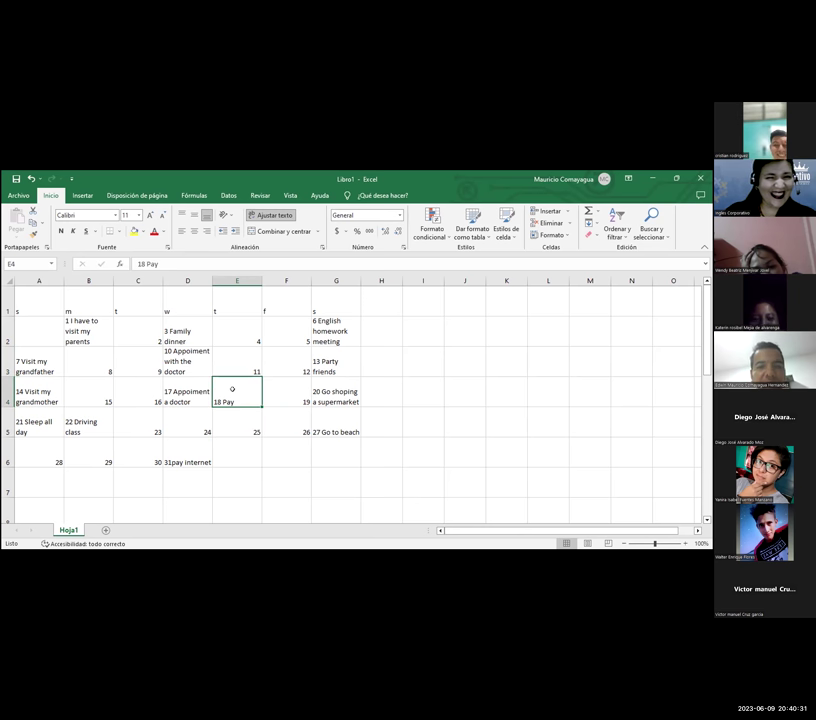
double_click(239, 399)
text(internet)
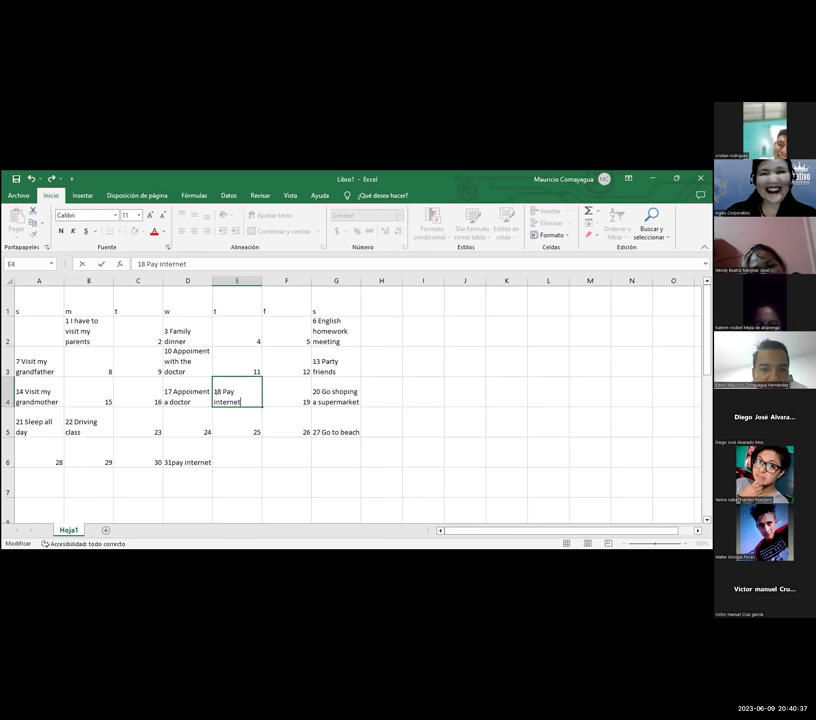
click(266, 392)
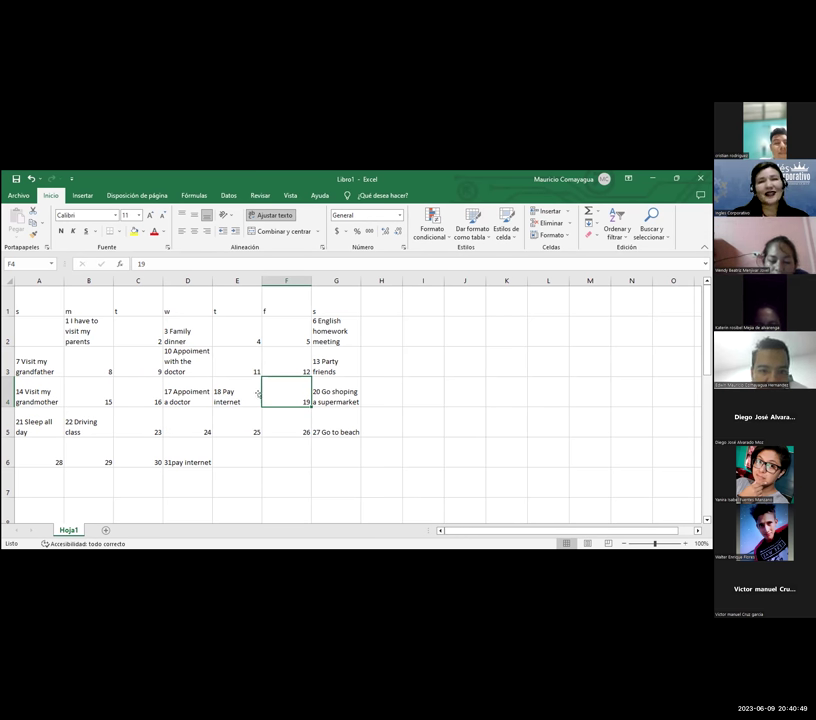
click(325, 395)
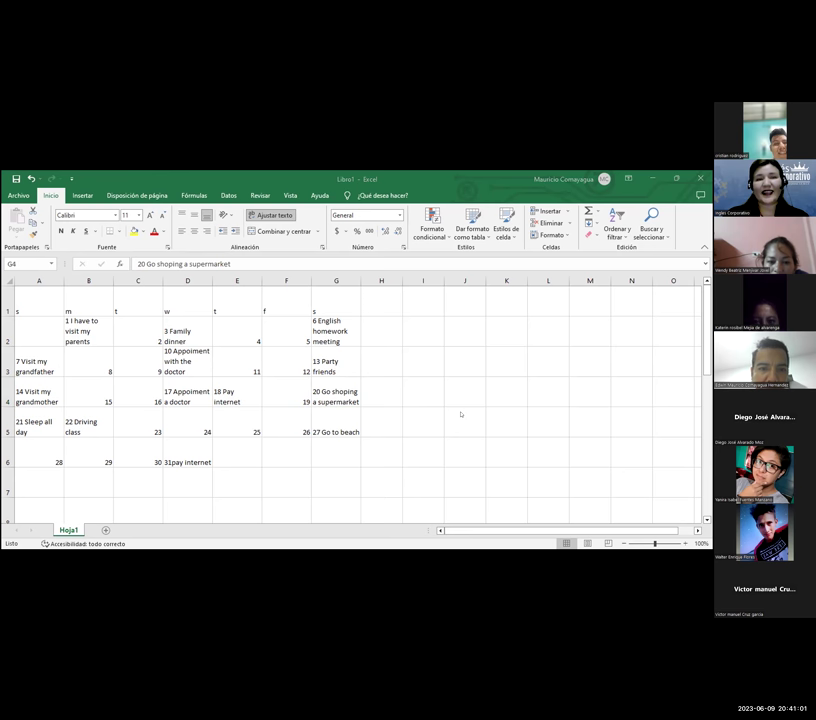
- Replace "internet" in cell E4 so the day 18 entry reads "18 Pay bills"
double_click(256, 394)
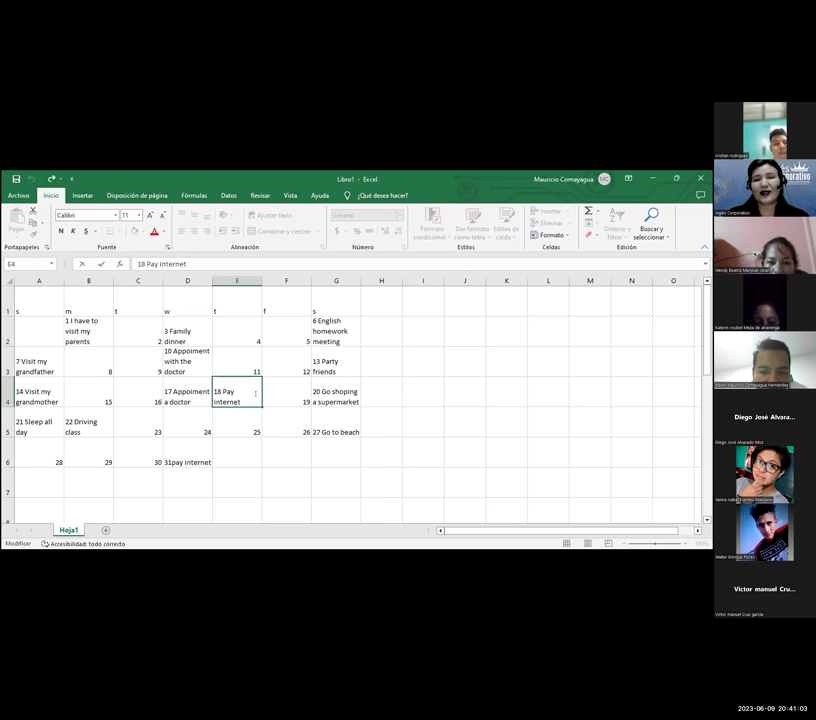
key(BackSpace)
key(BackSpace)
key(BackSpace)
key(BackSpace)
key(BackSpace)
key(BackSpace)
key(BackSpace)
key(BackSpace)
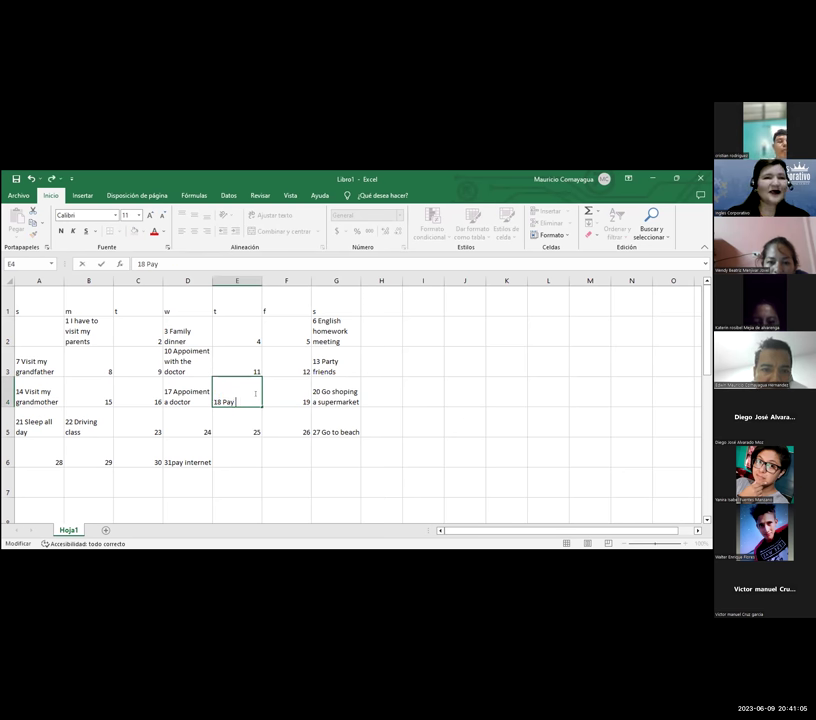
text(bills)
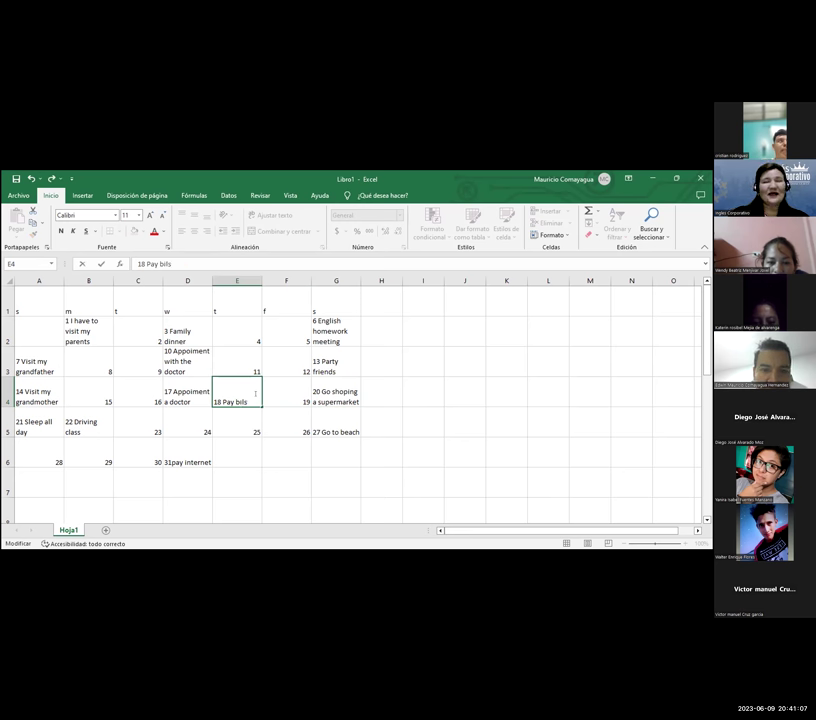
click(470, 397)
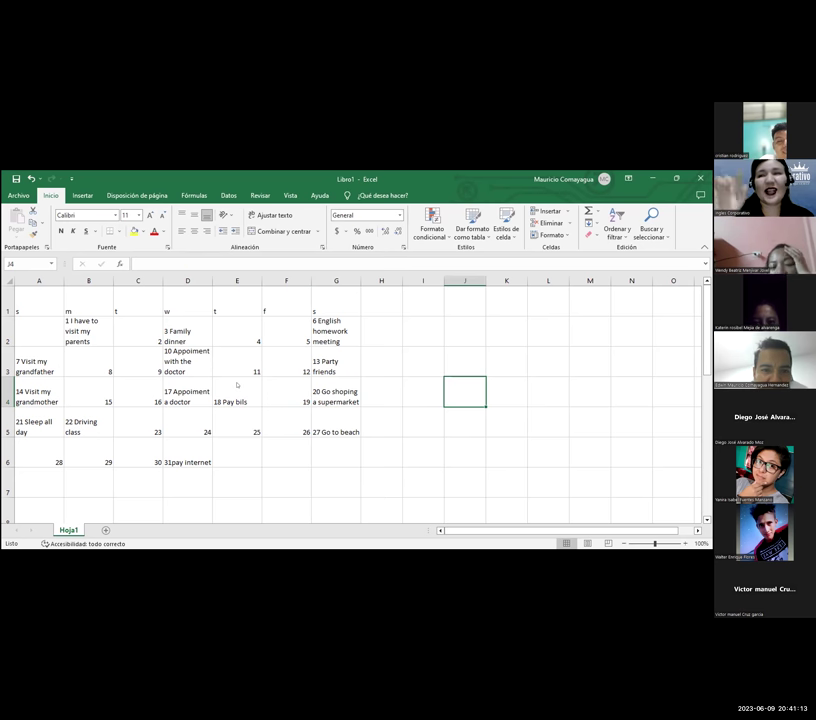
double_click(240, 398)
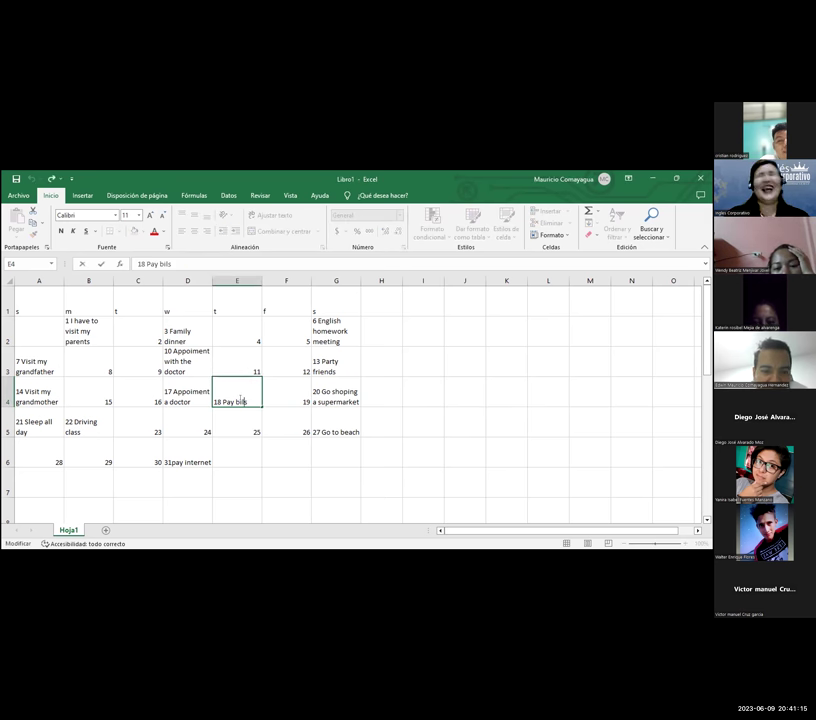
text(l)
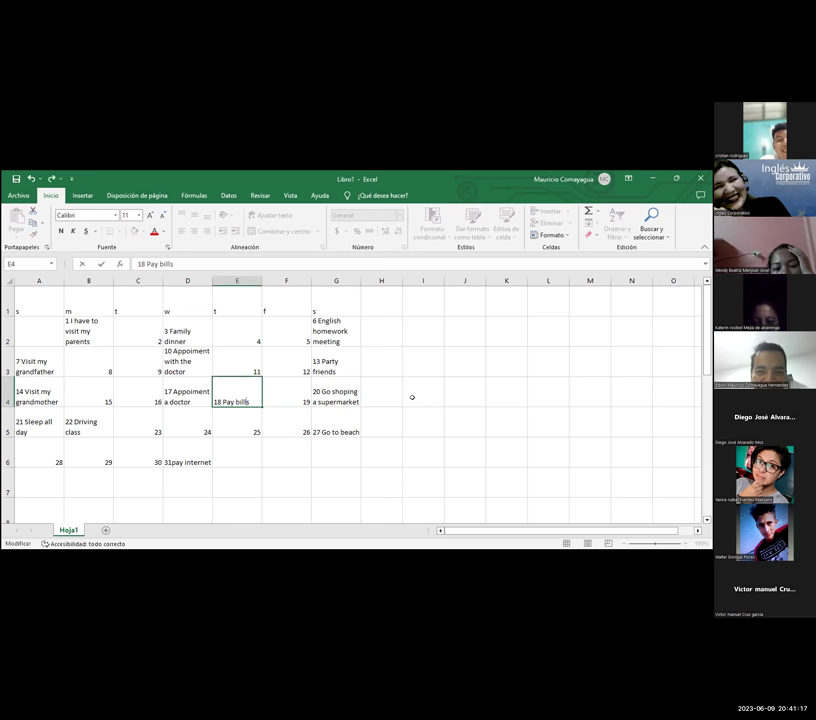
click(411, 397)
- Reword the day 20 entry in cell G4 as "20 Go to the supermarket"
click(338, 392)
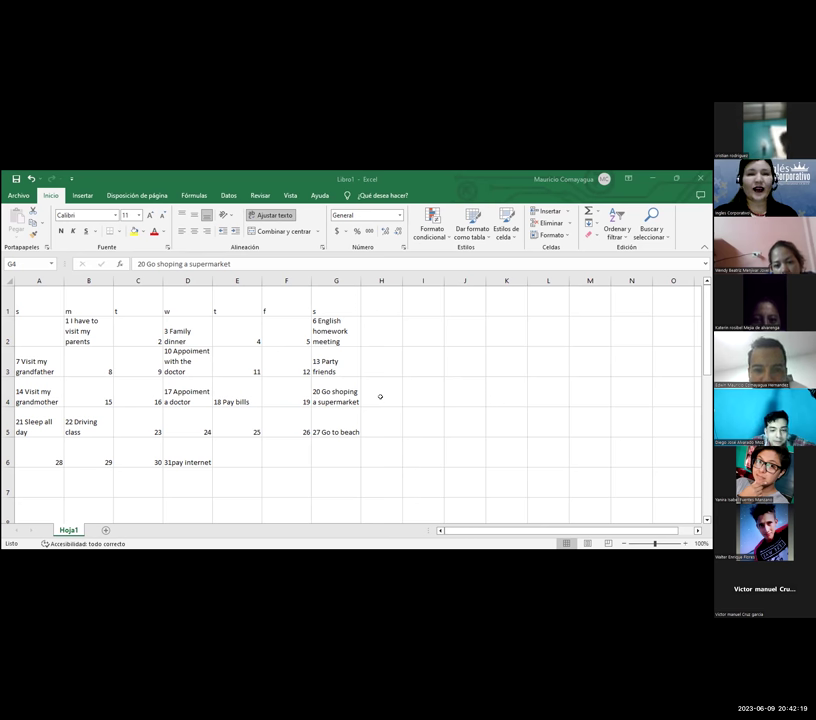
click(363, 384)
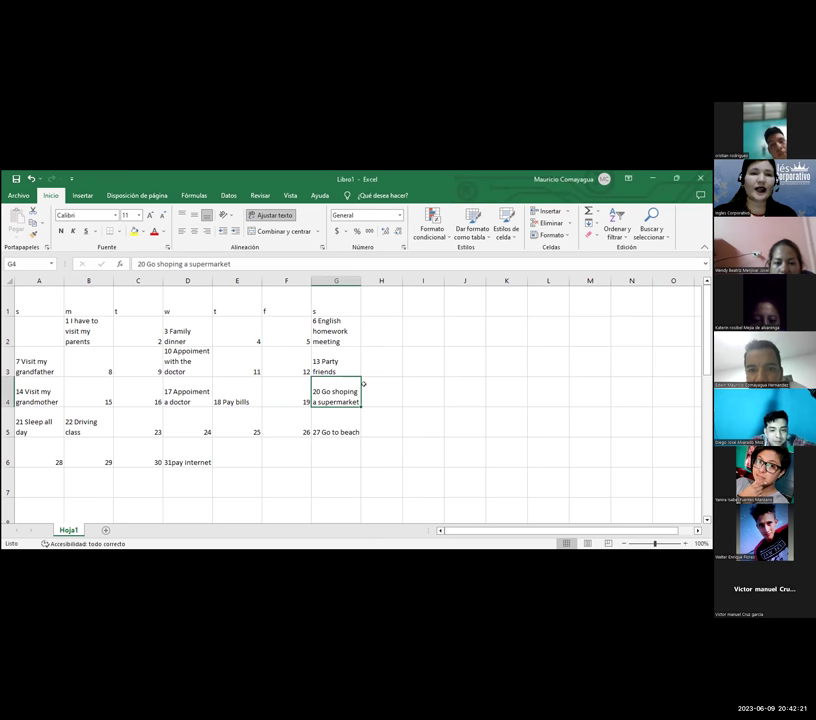
double_click(350, 390)
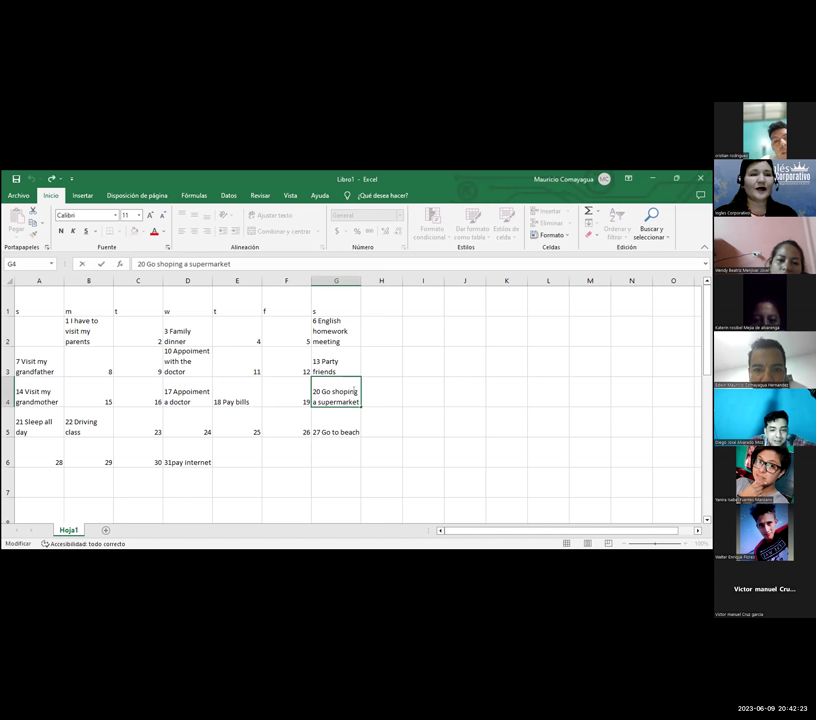
key(BackSpace)
key(BackSpace)
key(BackSpace)
key(BackSpace)
key(BackSpace)
key(BackSpace)
key(BackSpace)
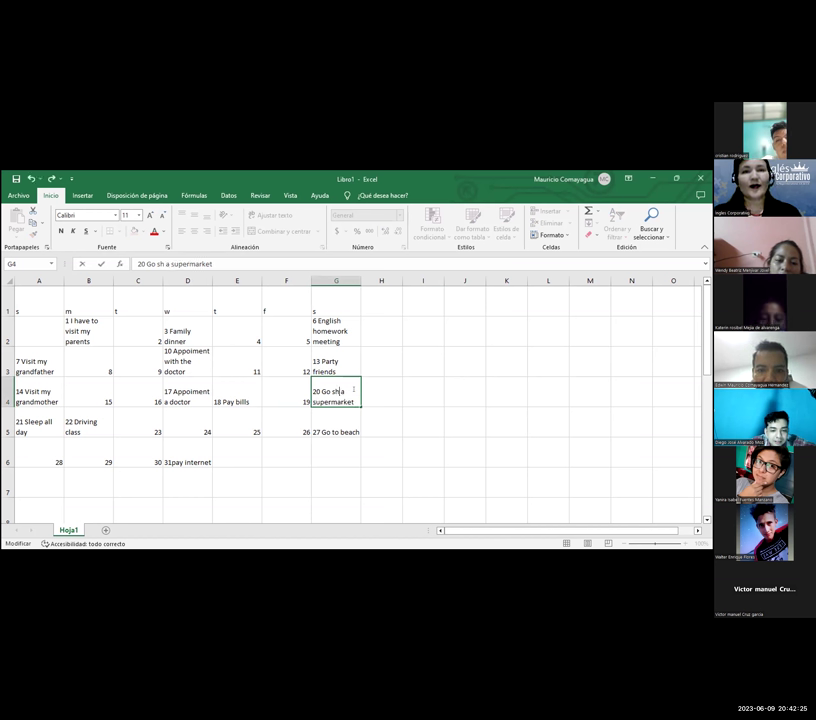
text(to)
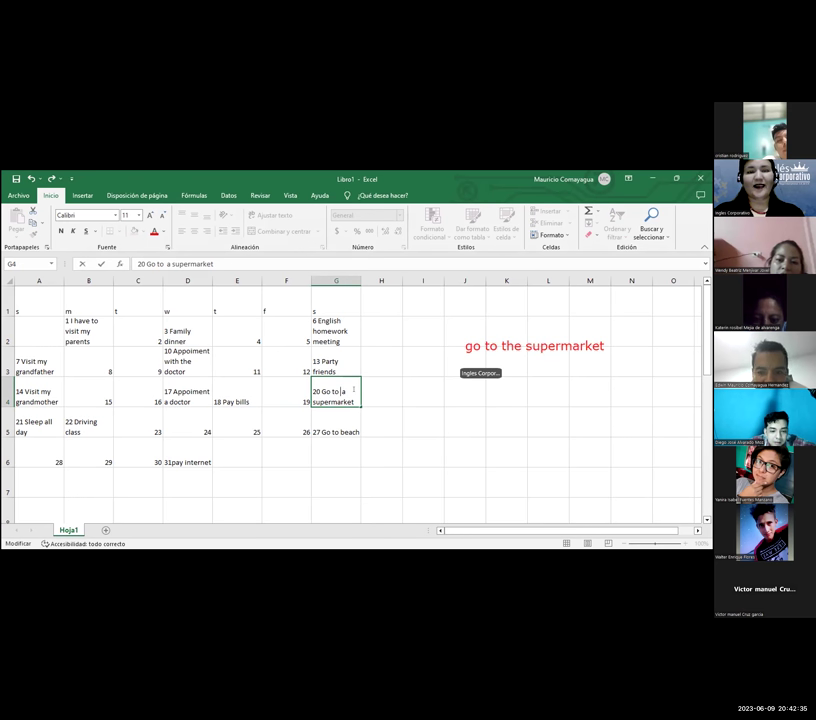
text(the)
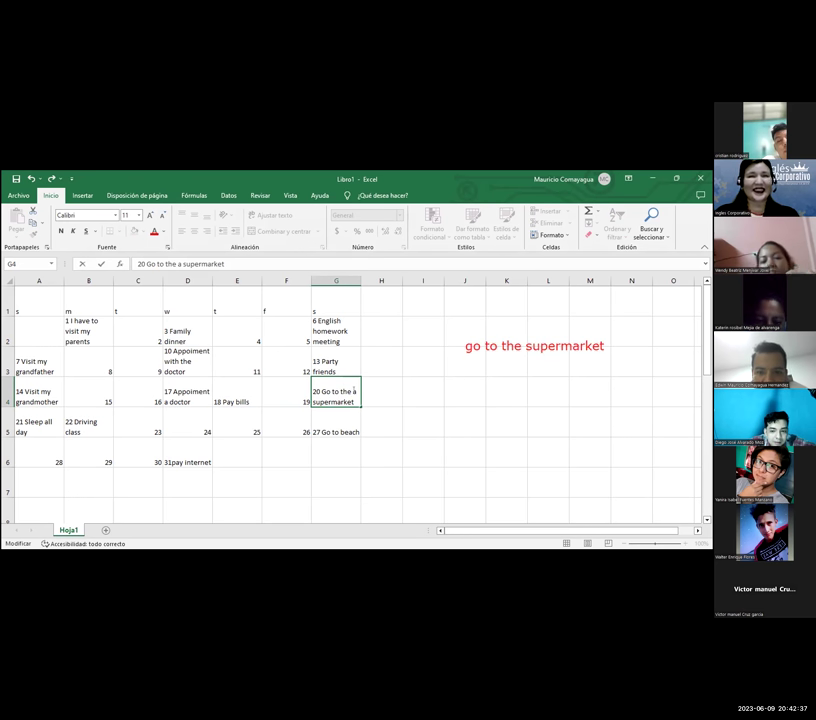
key(BackSpace)
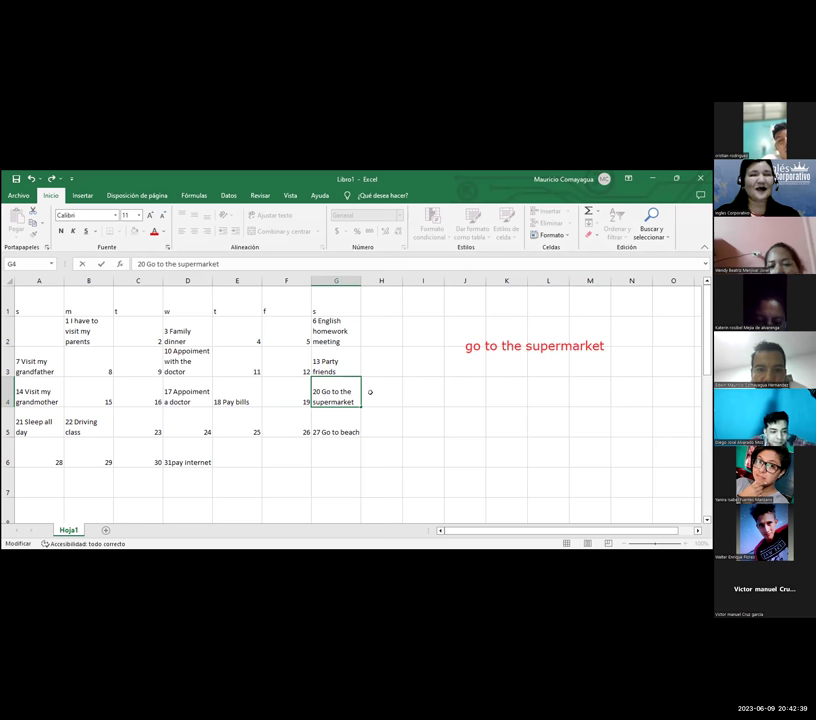
click(370, 390)
click(50, 414)
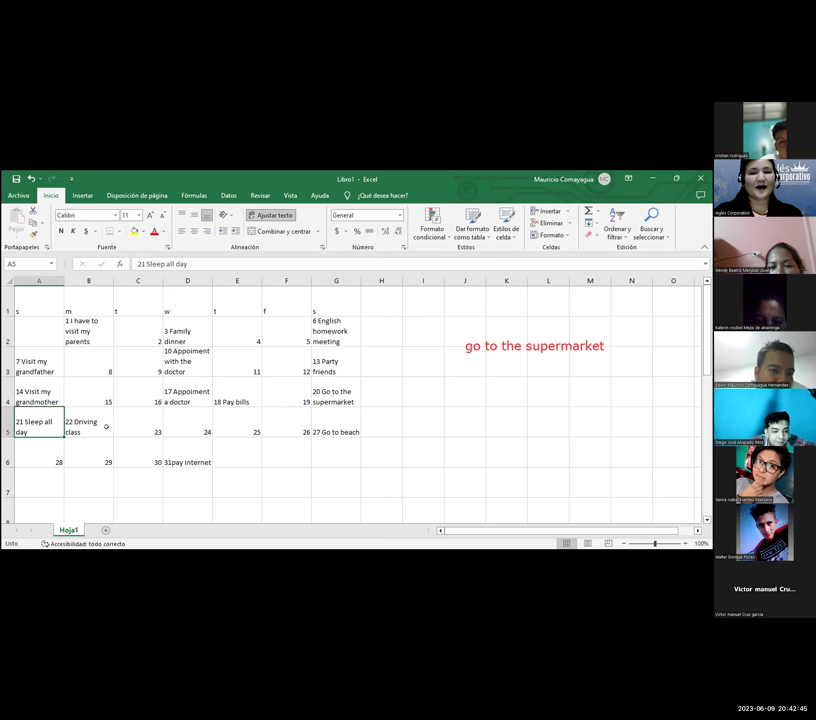
click(88, 424)
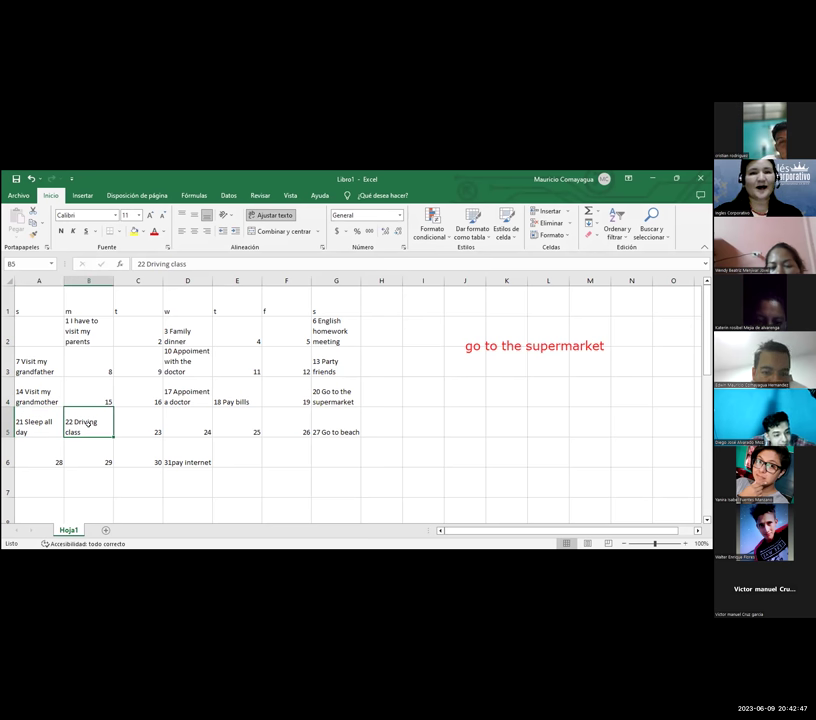